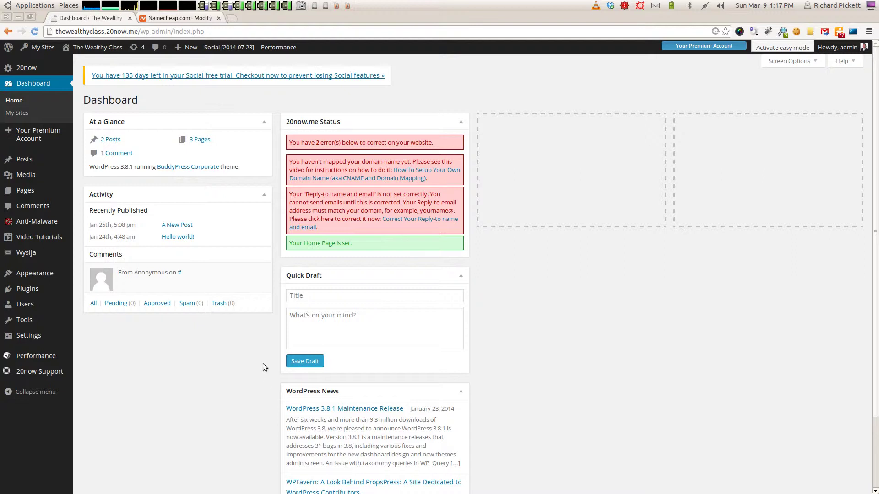
- Highlight the 'You haven't mapped your domain' warning in the 20now.me Status panel
drag(308, 162, 328, 166)
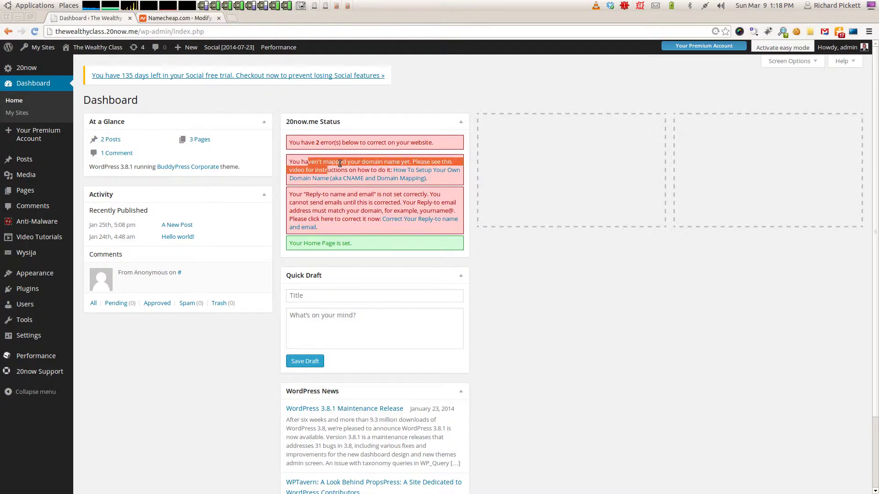
click(340, 163)
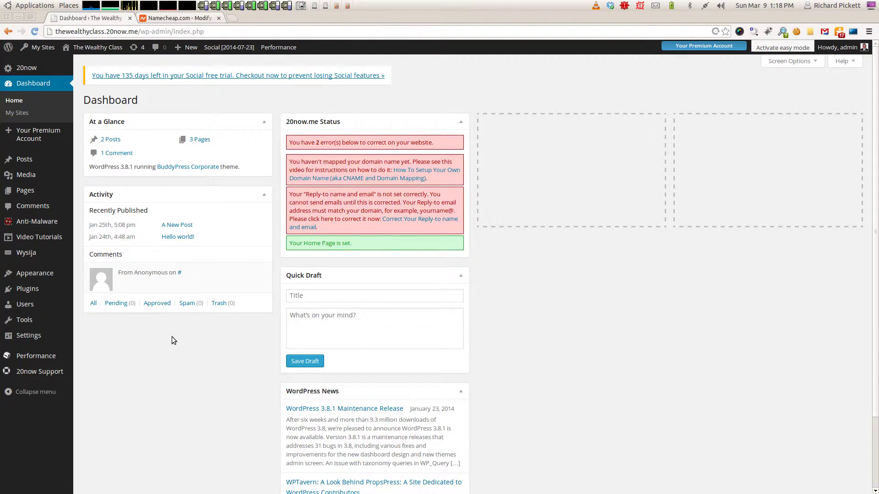
drag(289, 163, 323, 163)
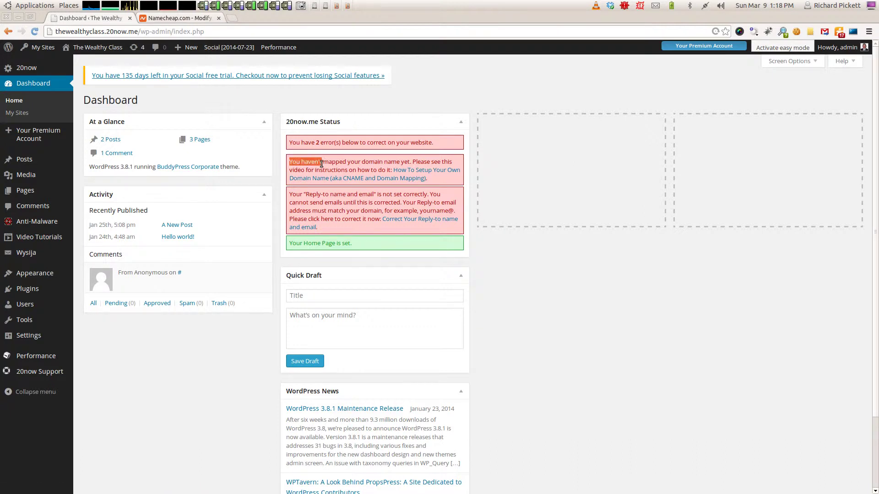
click(323, 164)
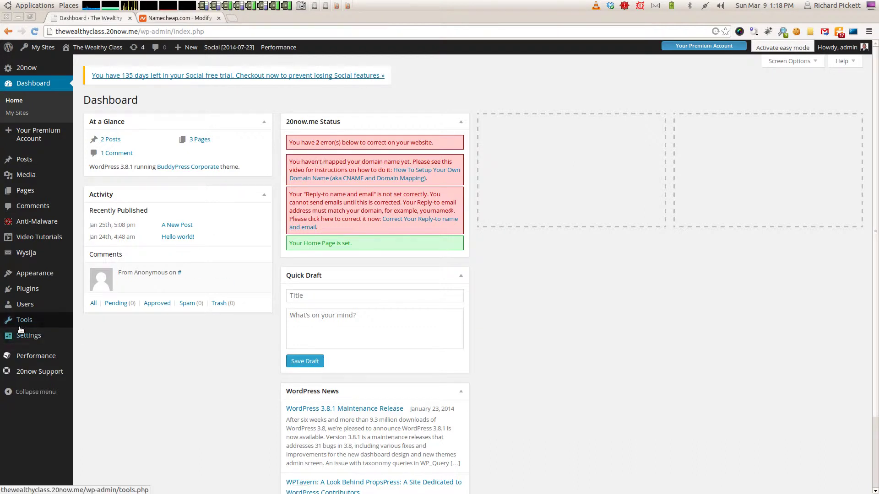
mouse_move(19, 322)
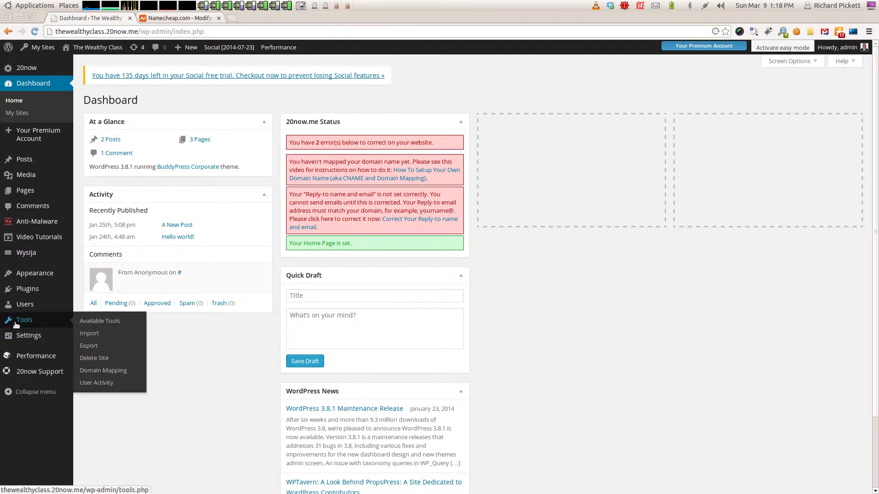
- Copy server IP 198.100.148.222 from Tools > Domain Mapping, then return to Namecheap host records
click(105, 372)
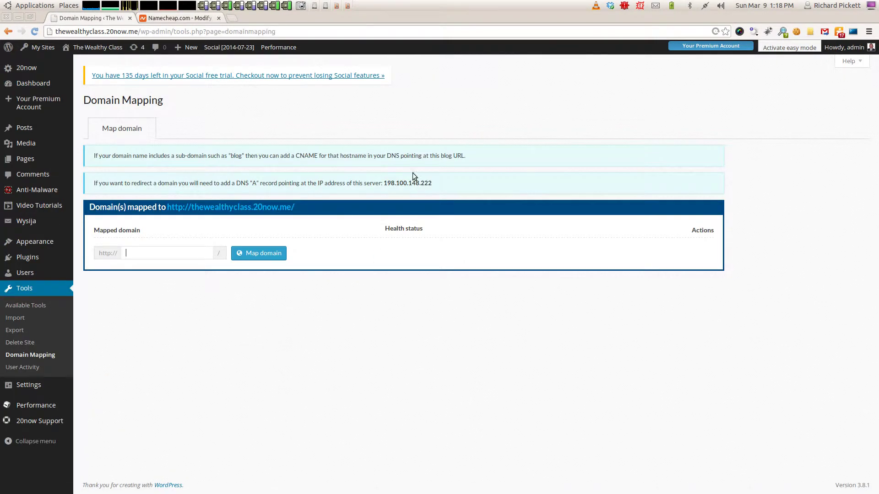
drag(432, 183, 385, 185)
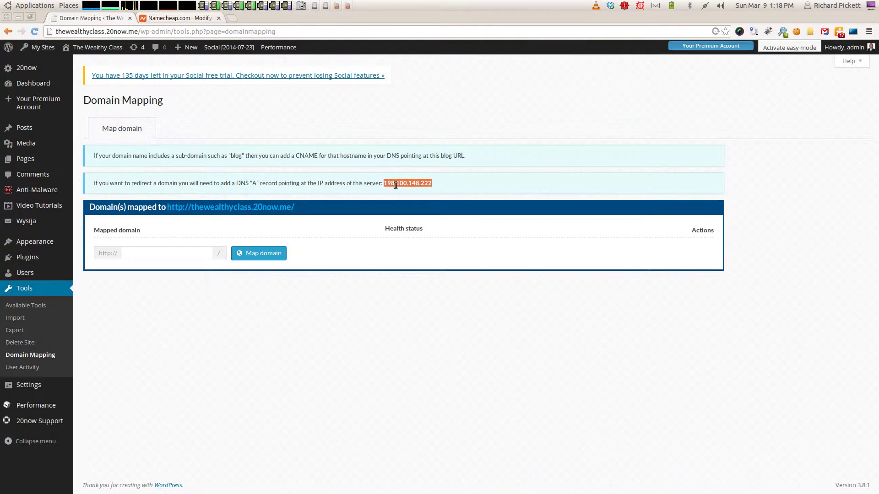
click(190, 19)
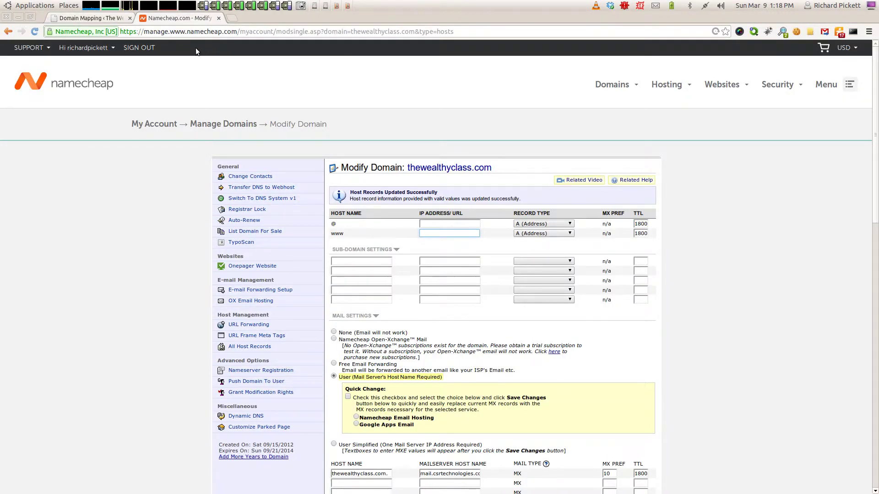
click(91, 18)
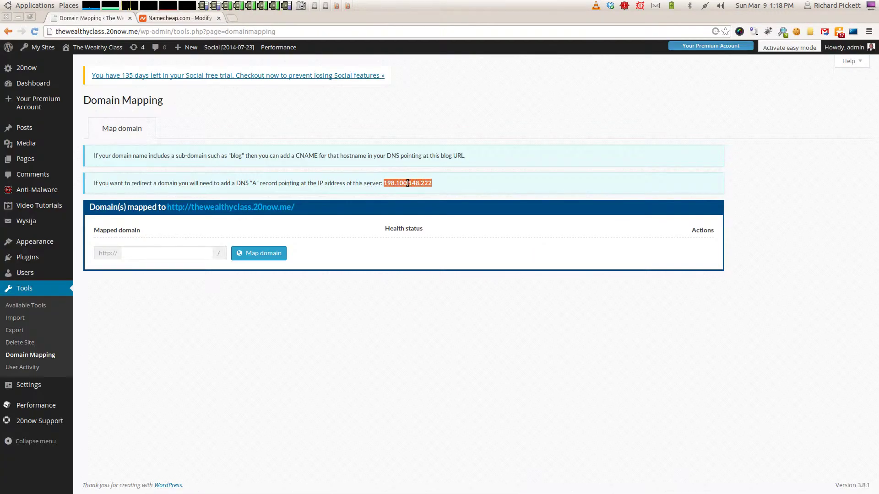
right_click(393, 183)
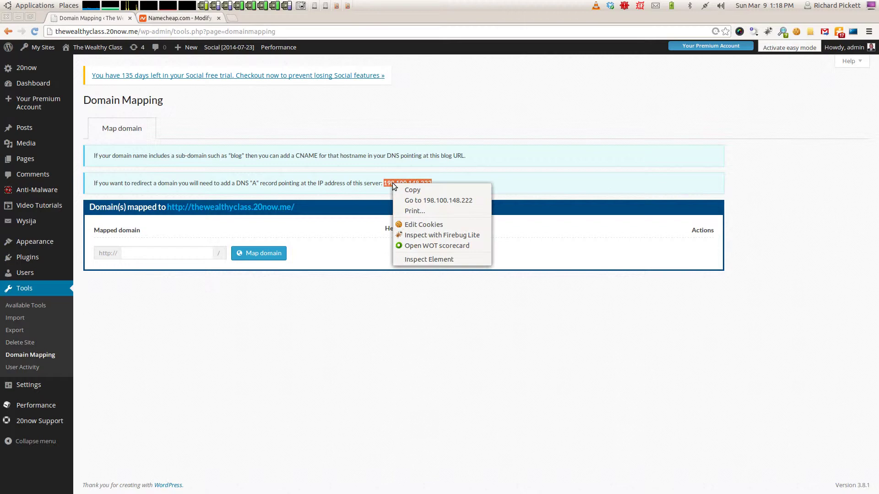
click(402, 191)
click(175, 18)
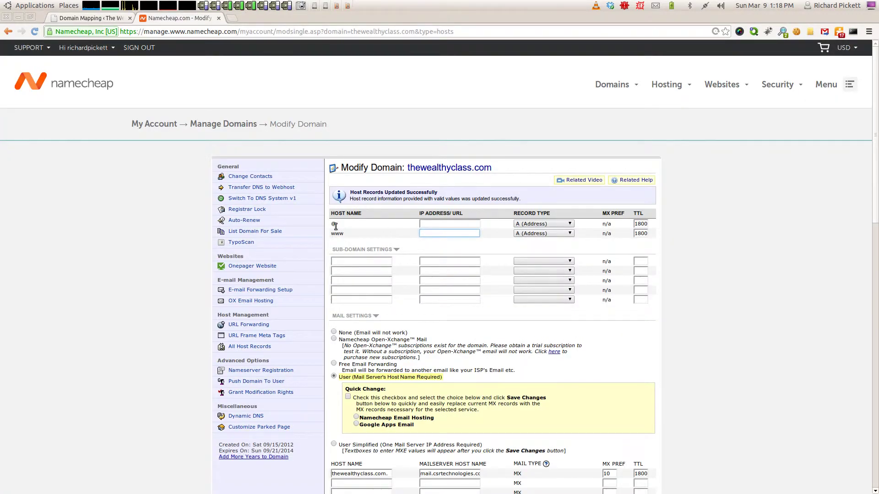
- Paste 198.100.148.222 into the IP Address fields of the @ and www A records
right_click(447, 221)
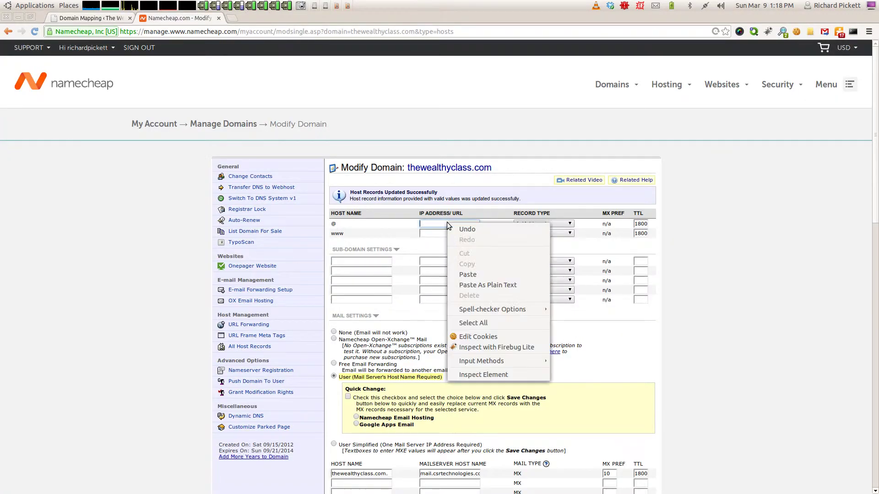
click(471, 274)
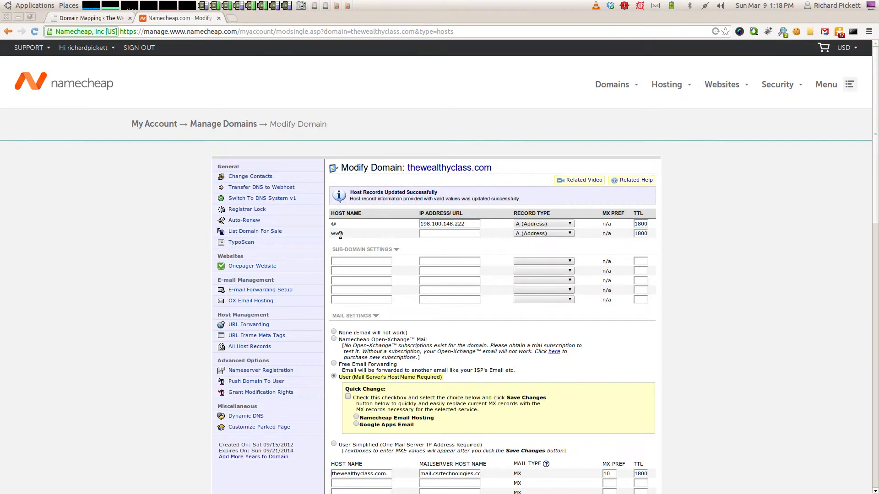
right_click(427, 233)
click(462, 280)
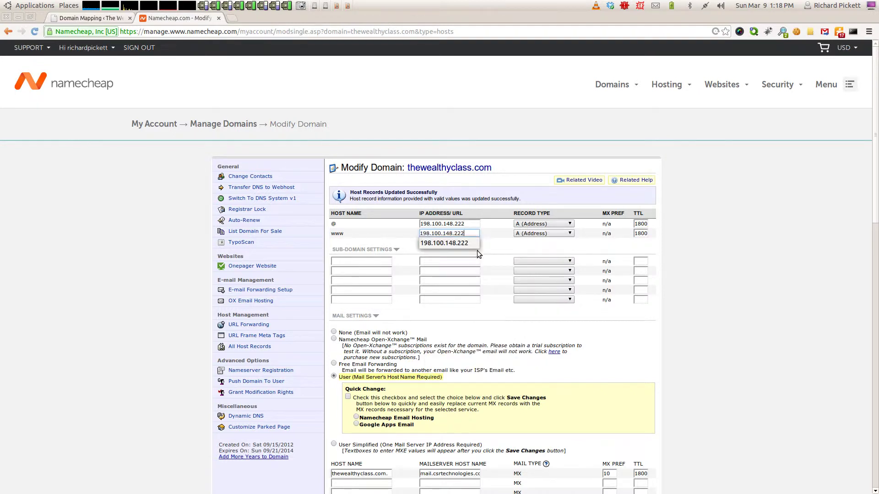
click(490, 237)
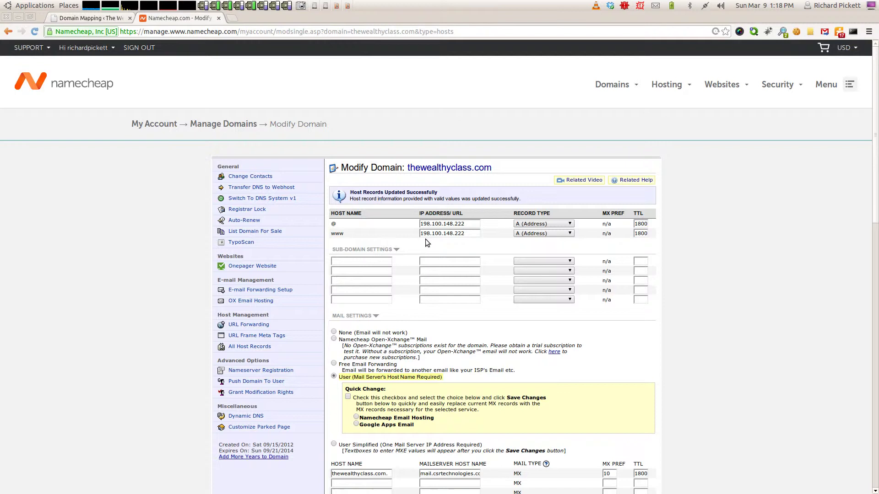
scroll(408, 242, down, 3)
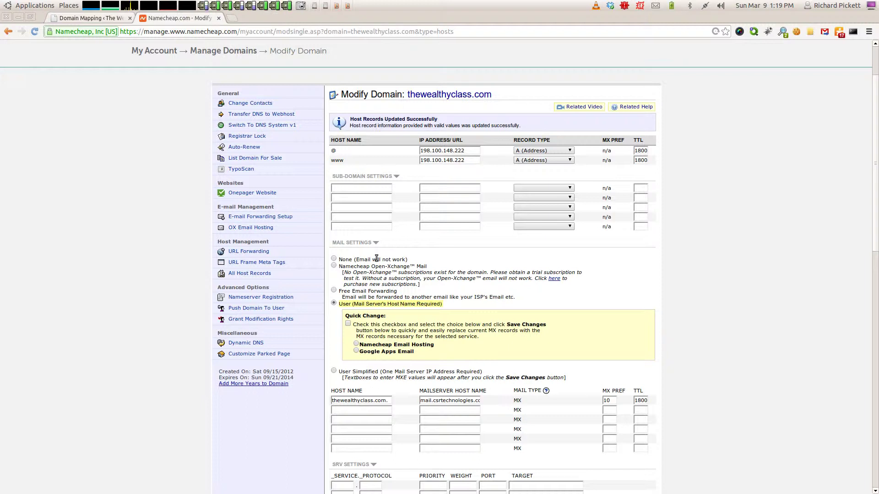
- Check the 198.100.148.222 addresses, keep the @ record as type A, and save changes
drag(470, 152, 423, 153)
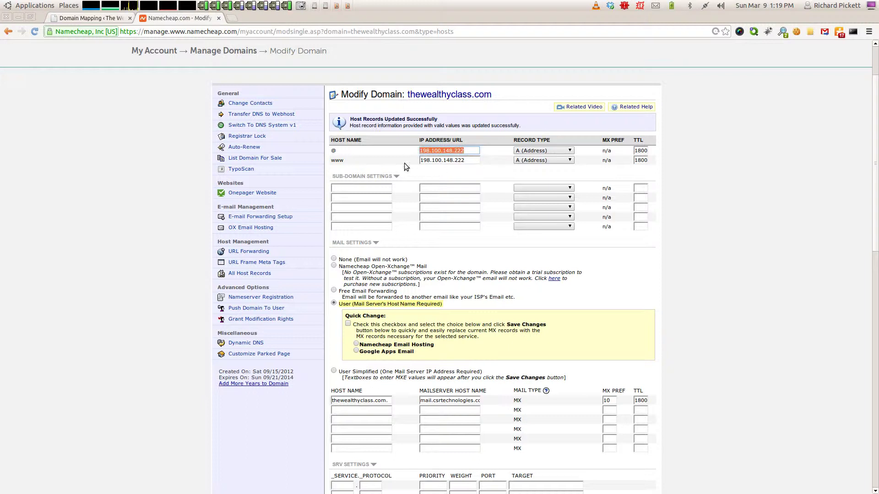
click(391, 150)
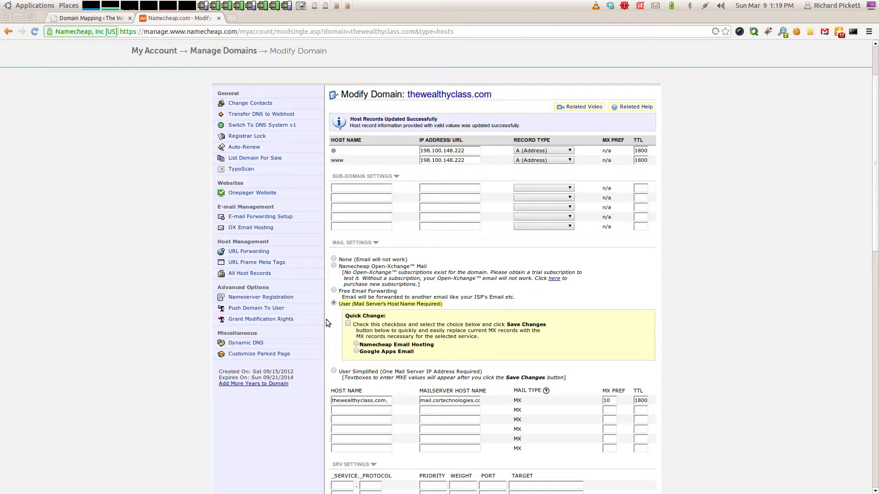
drag(475, 151, 403, 150)
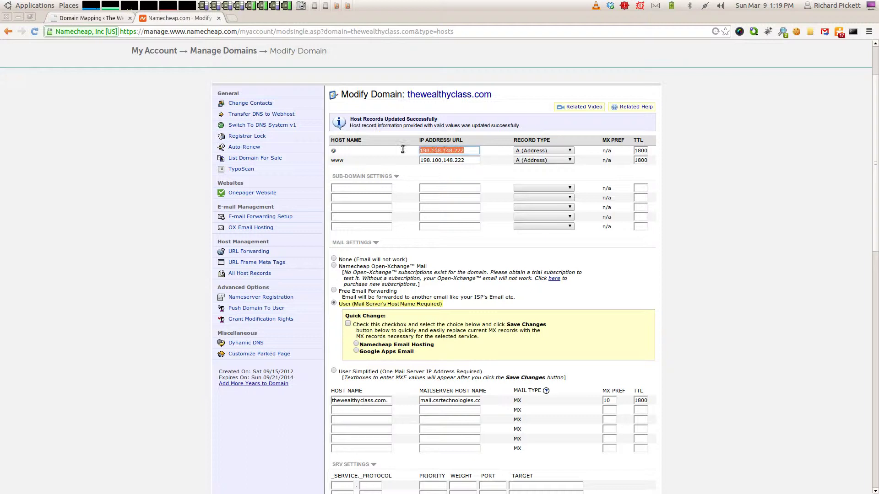
click(463, 160)
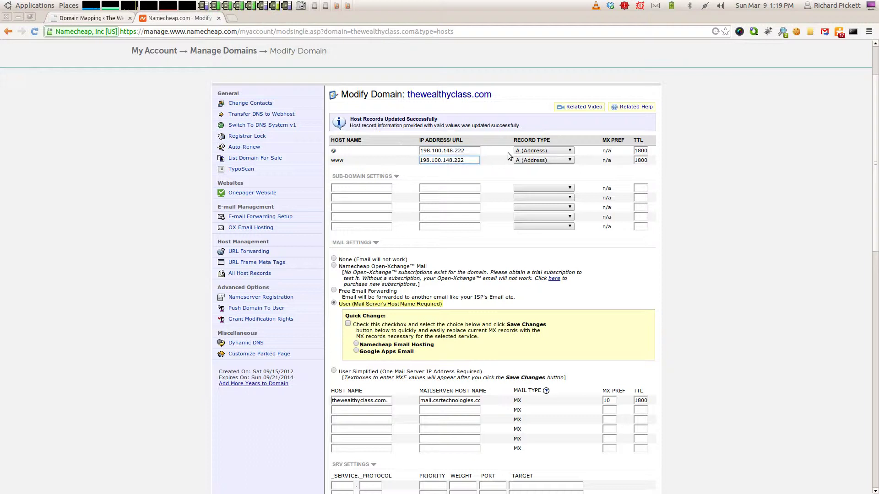
click(537, 150)
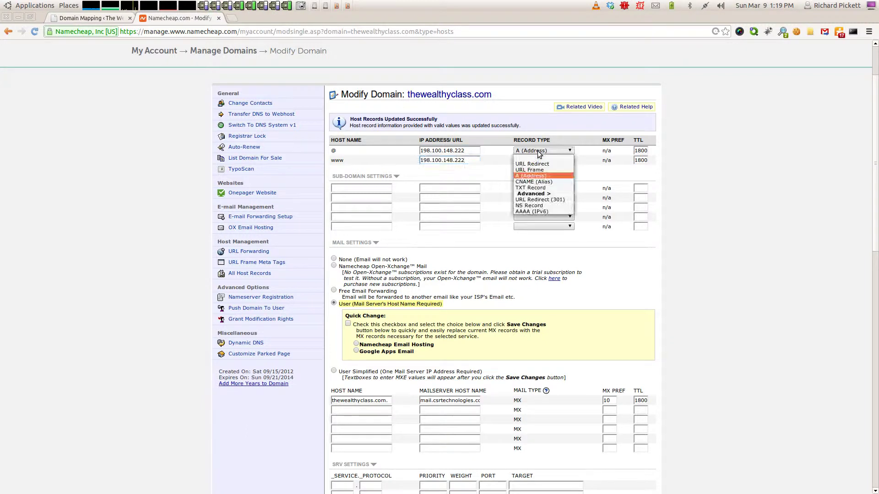
click(538, 150)
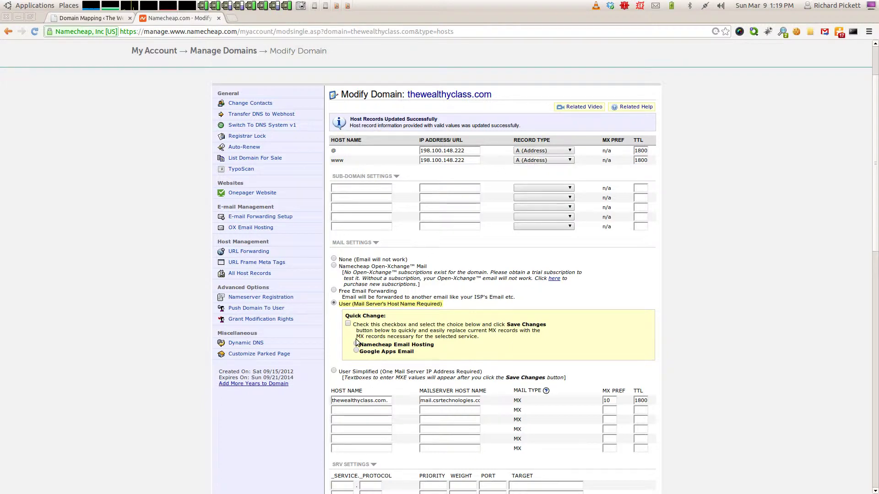
scroll(356, 339, down, 5)
click(353, 379)
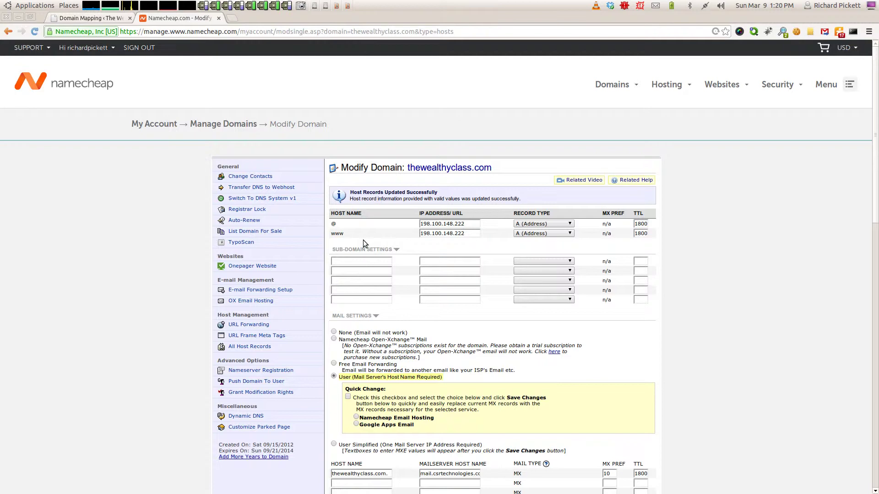
- From Manage Domains, find thewealthyclass.com with a 'thewe' page search and view All Host Records
click(220, 129)
key(ctrl+f)
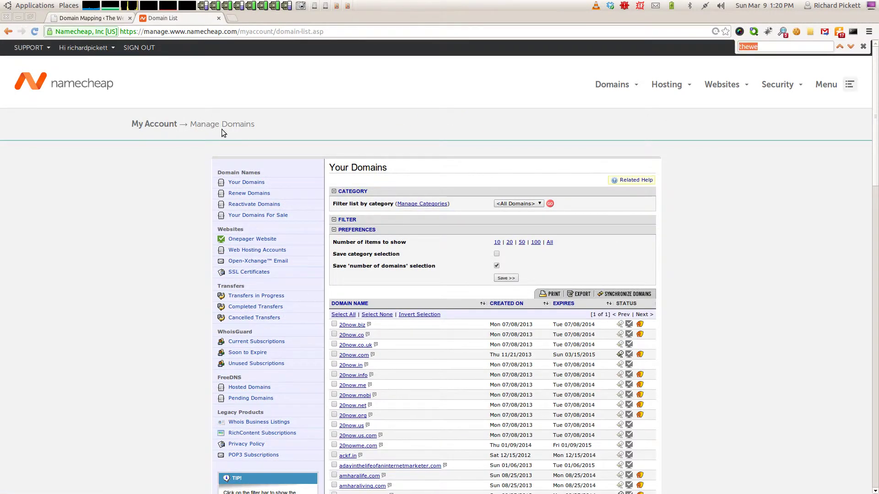
text(thewe)
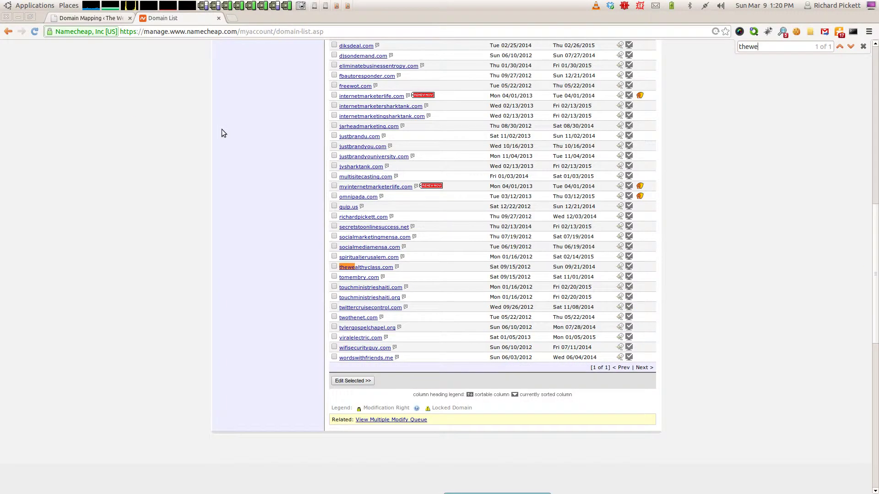
click(381, 267)
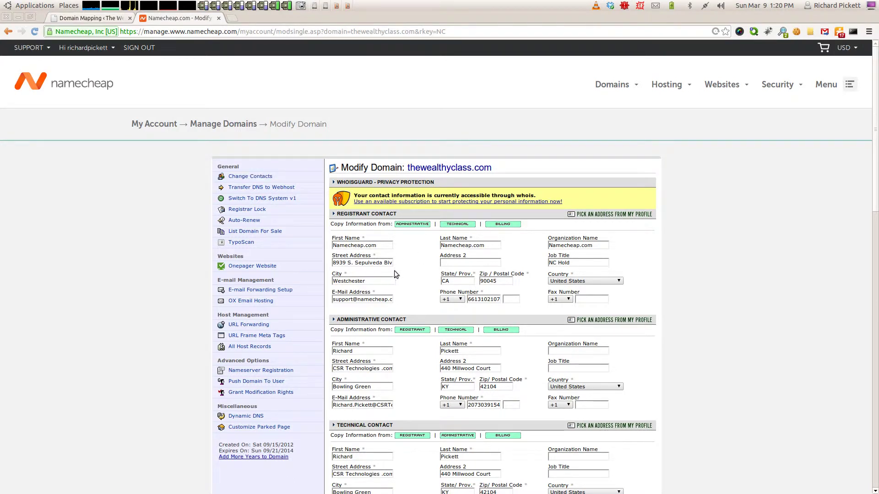
click(240, 349)
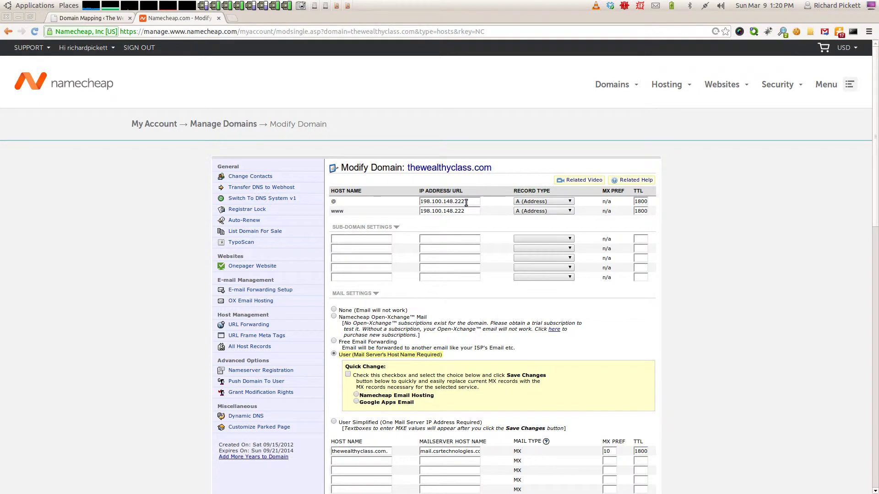
drag(466, 203, 410, 209)
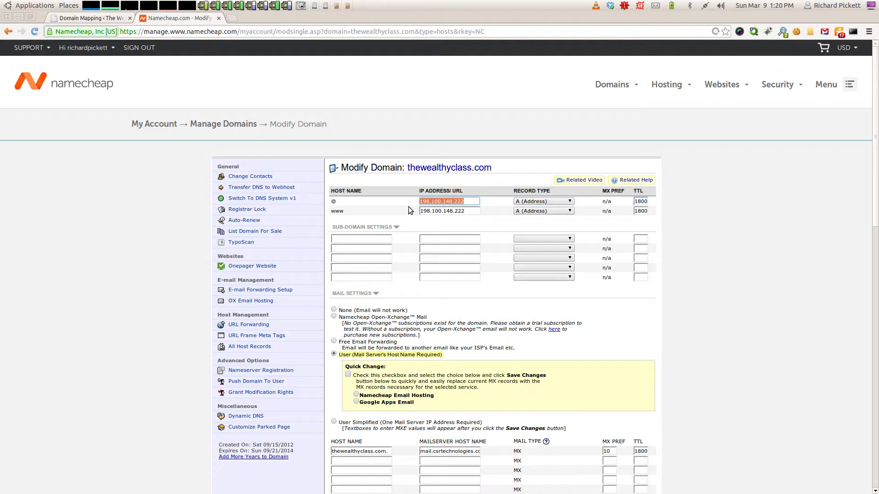
double_click(469, 202)
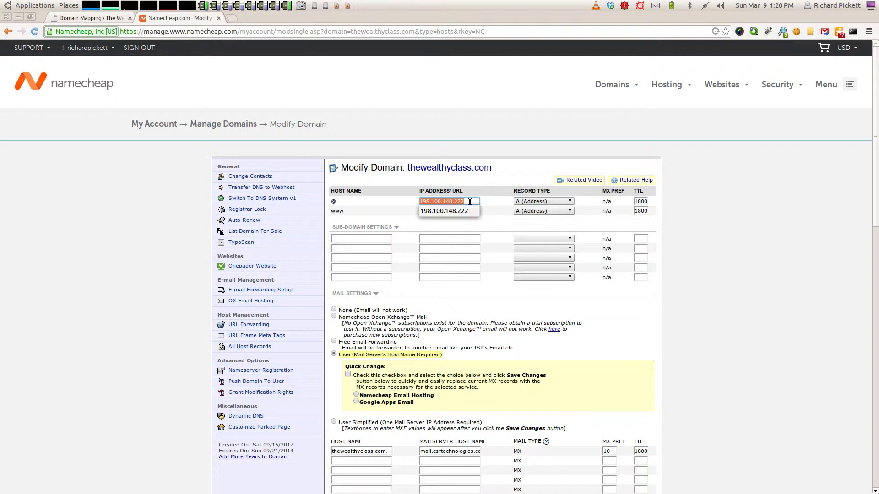
click(402, 201)
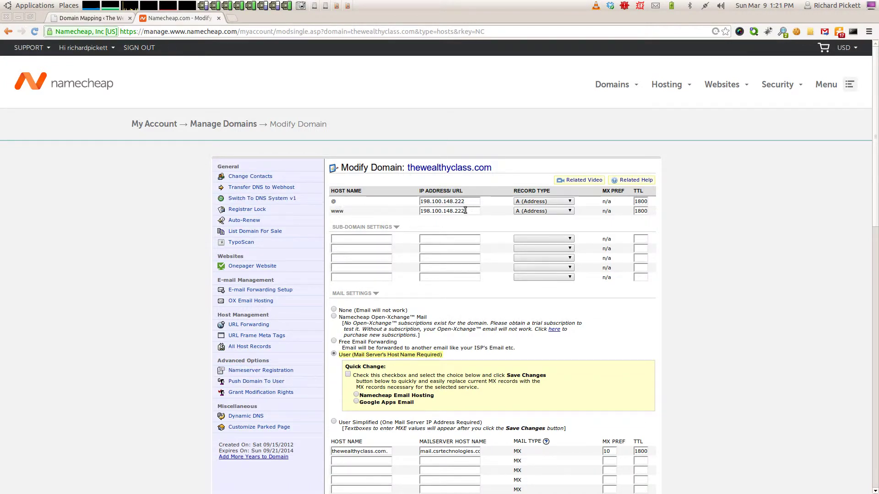
- Copy 'thewealthyclass.com' from the Modify Domain title and focus WordPress's Mapped domain field
drag(494, 167, 407, 168)
key(ctrl+c)
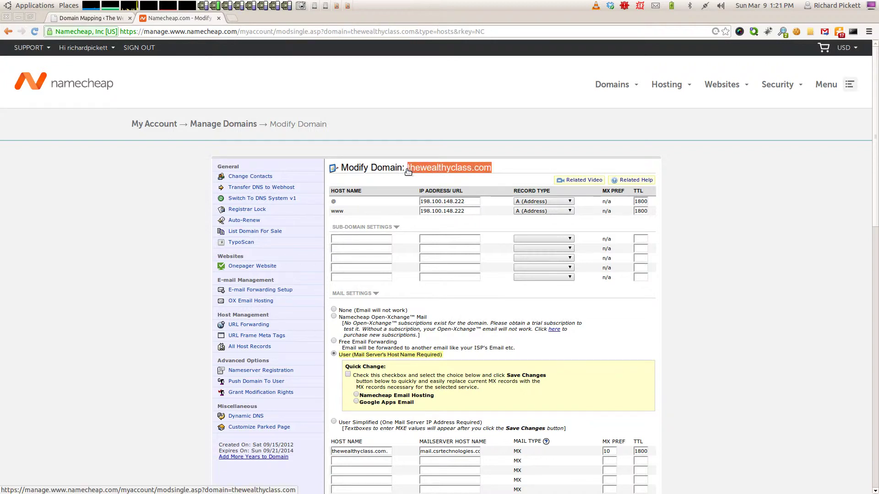
right_click(415, 169)
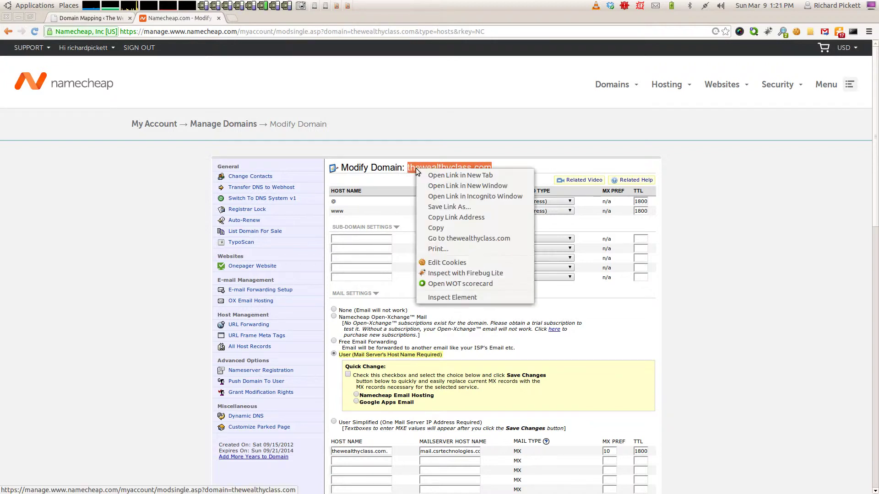
click(436, 227)
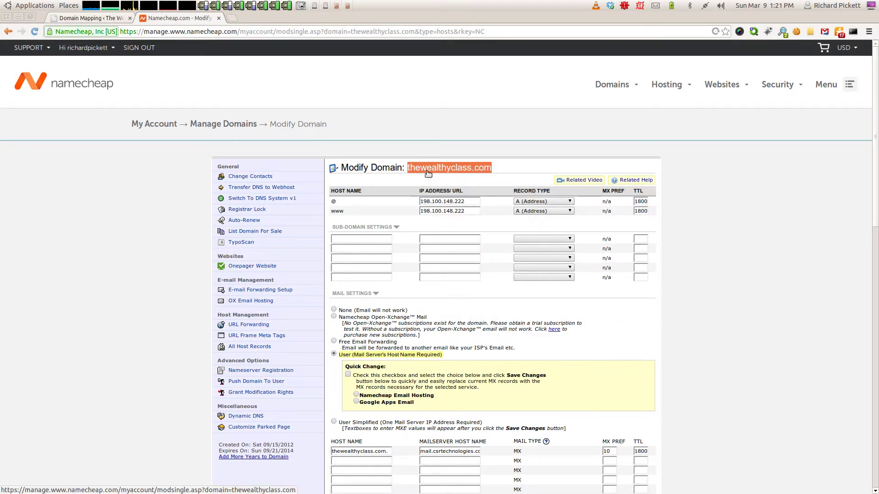
click(99, 19)
click(153, 251)
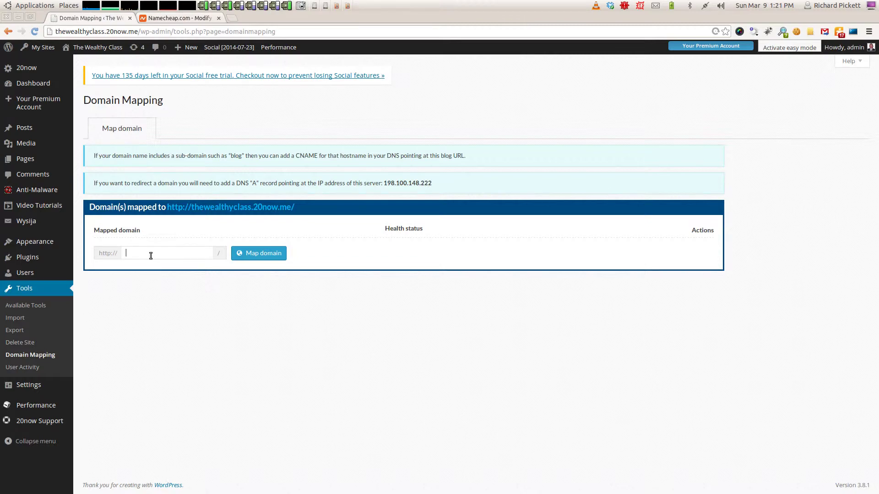
- Paste thewealthyclass.com into the Mapped domain field and map it to thewealthyclass.20now.me
click(171, 21)
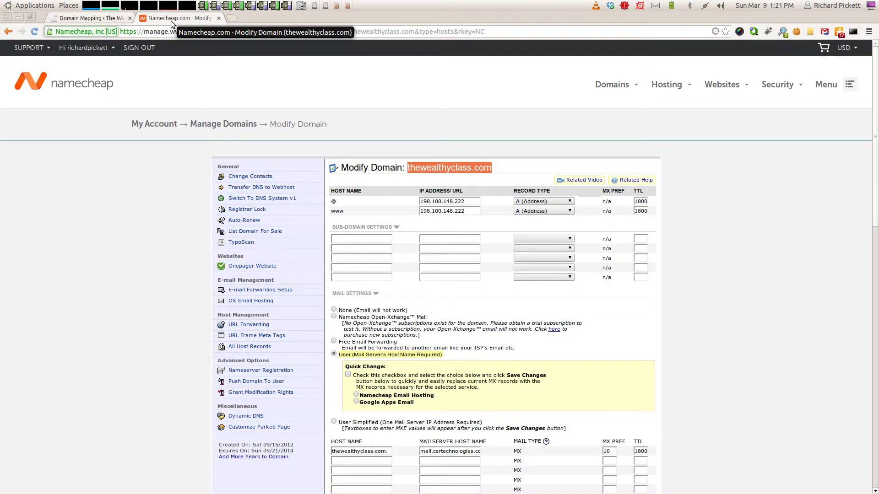
click(120, 19)
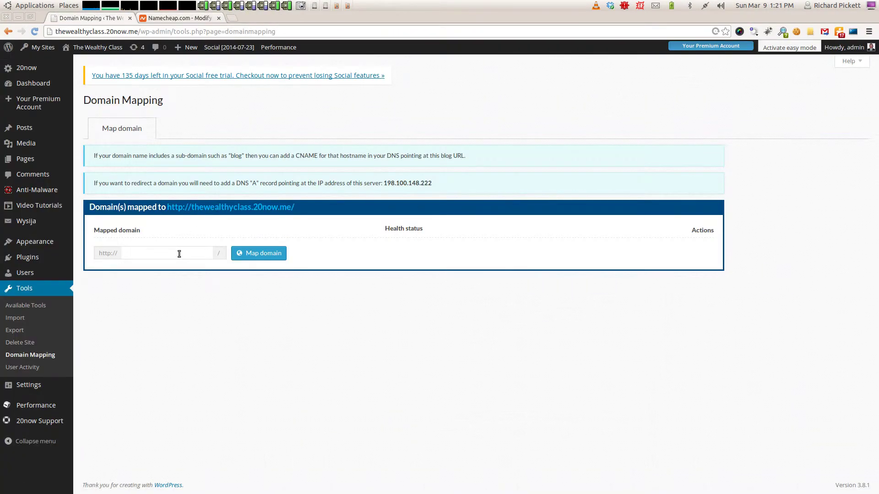
click(145, 254)
right_click(144, 253)
click(174, 303)
click(243, 255)
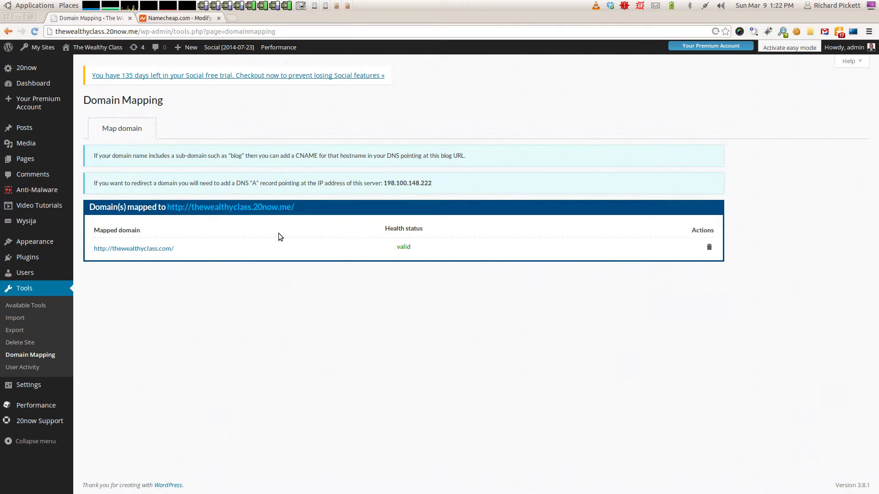
- Go to the Dashboard and highlight the status message confirming thewealthyclass.com is mapped by IP
click(39, 85)
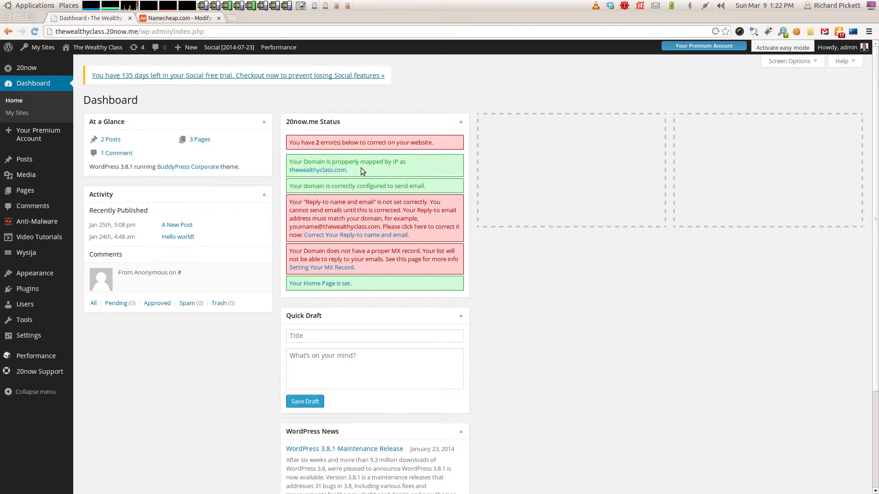
drag(360, 167, 327, 162)
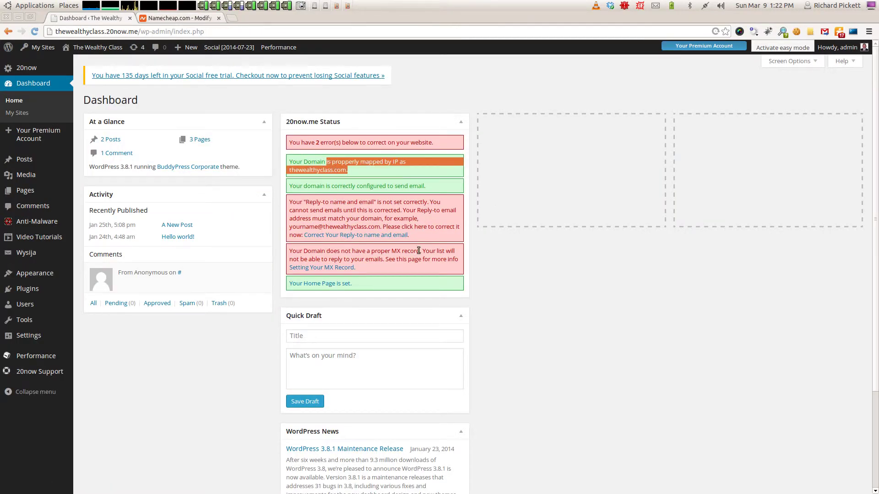
click(406, 188)
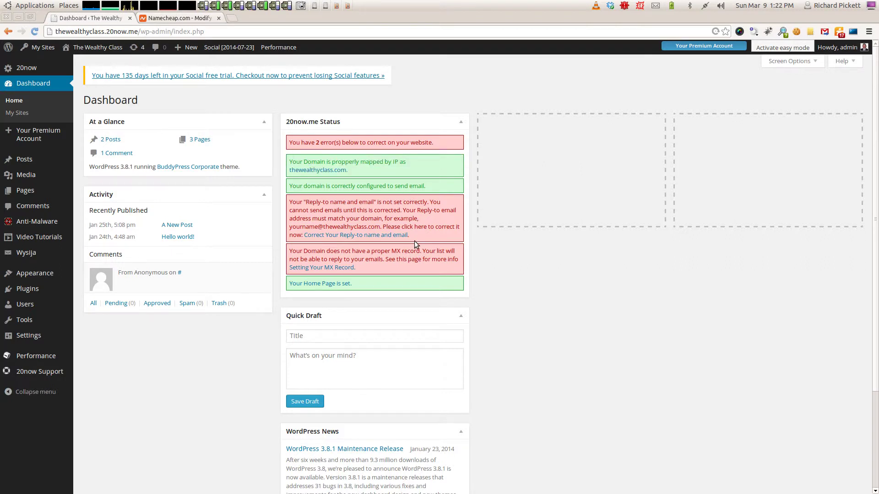